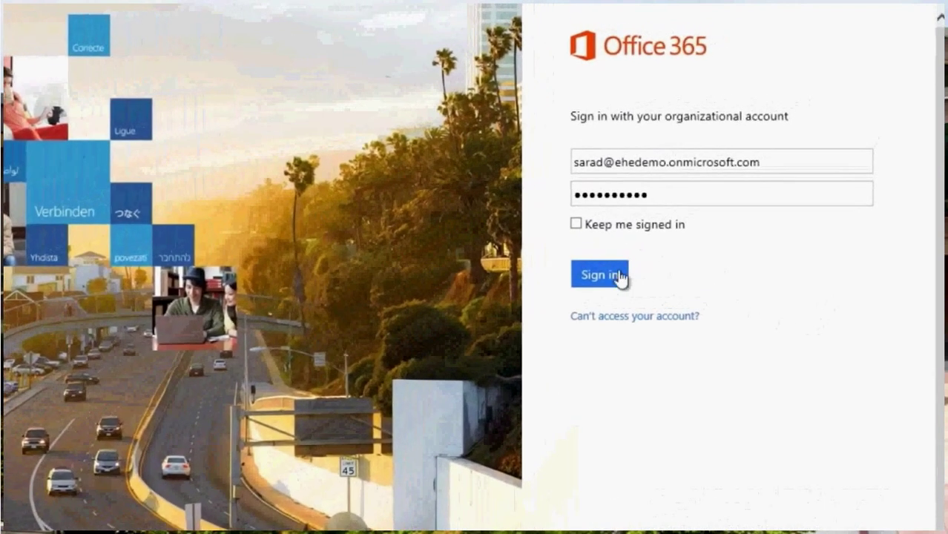
- Sign in and go to the Exchange admin center's mail flow rules list
click(651, 240)
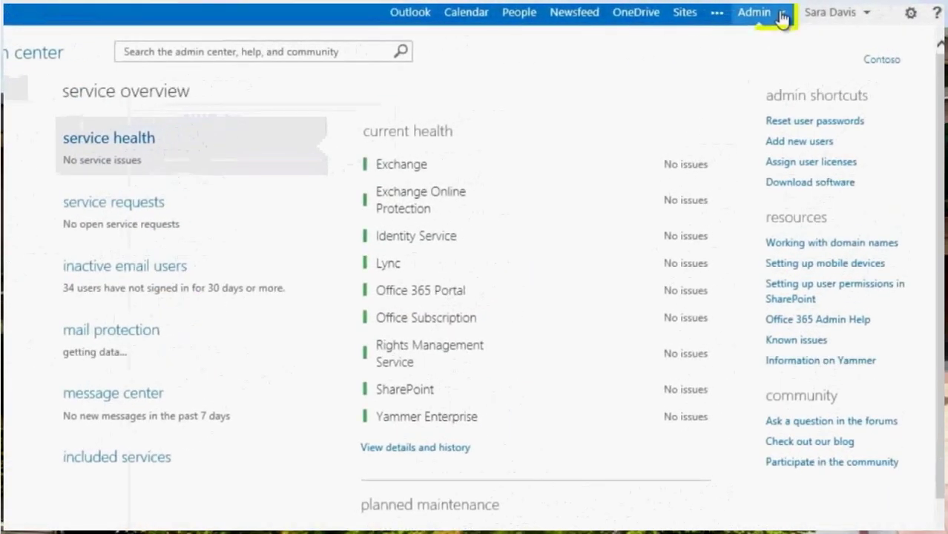
click(779, 14)
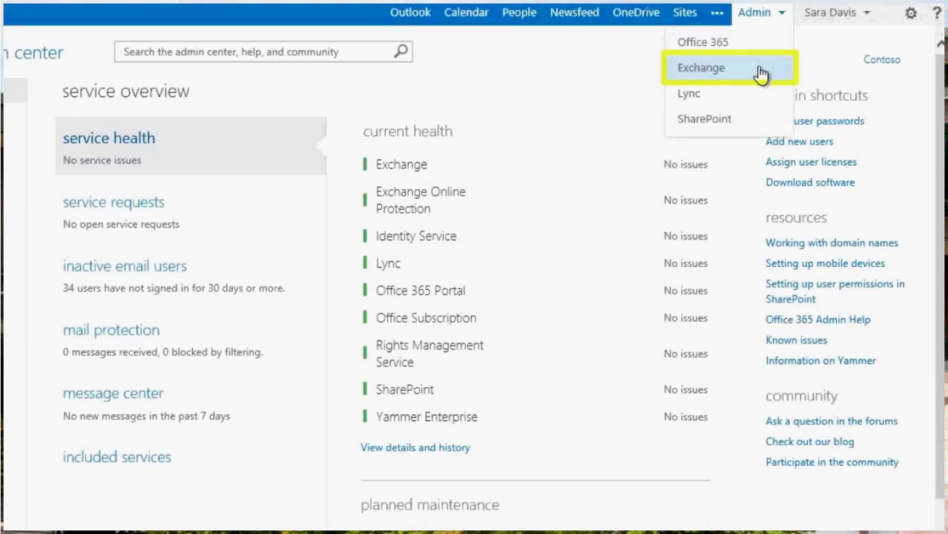
click(762, 74)
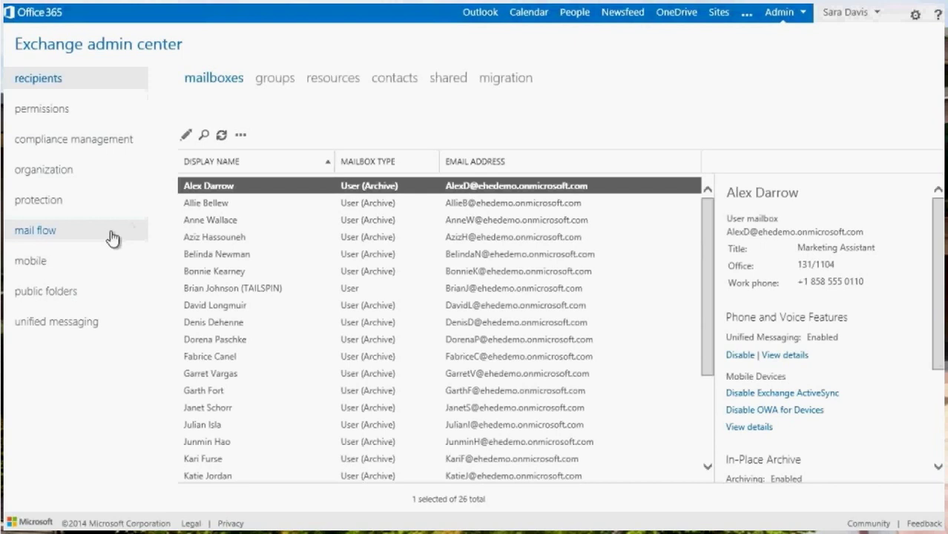
click(111, 235)
click(198, 82)
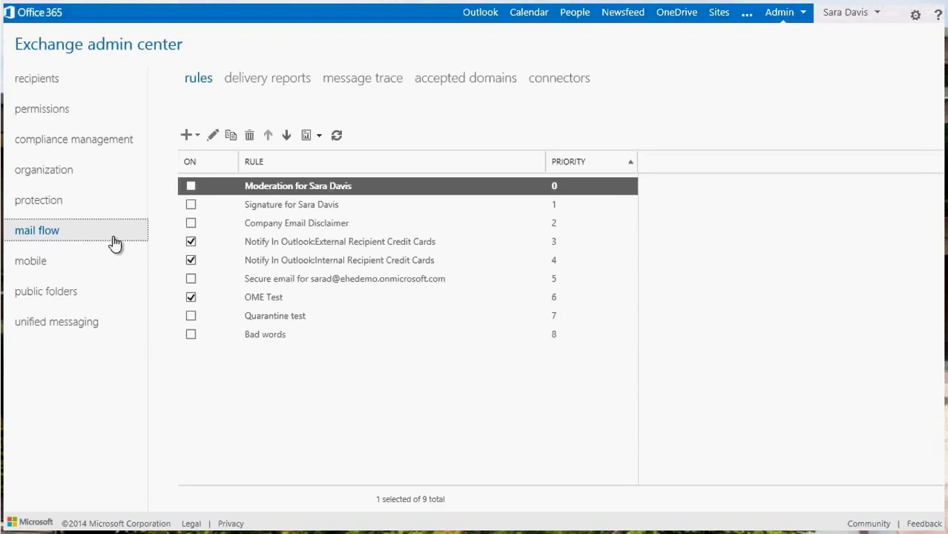
- Start a blank new rule and expand it with More options
click(186, 135)
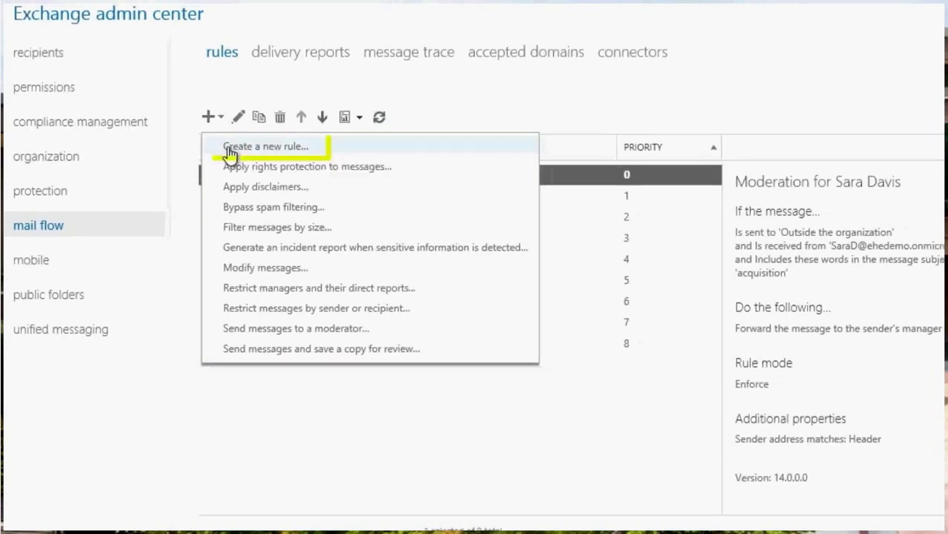
click(252, 147)
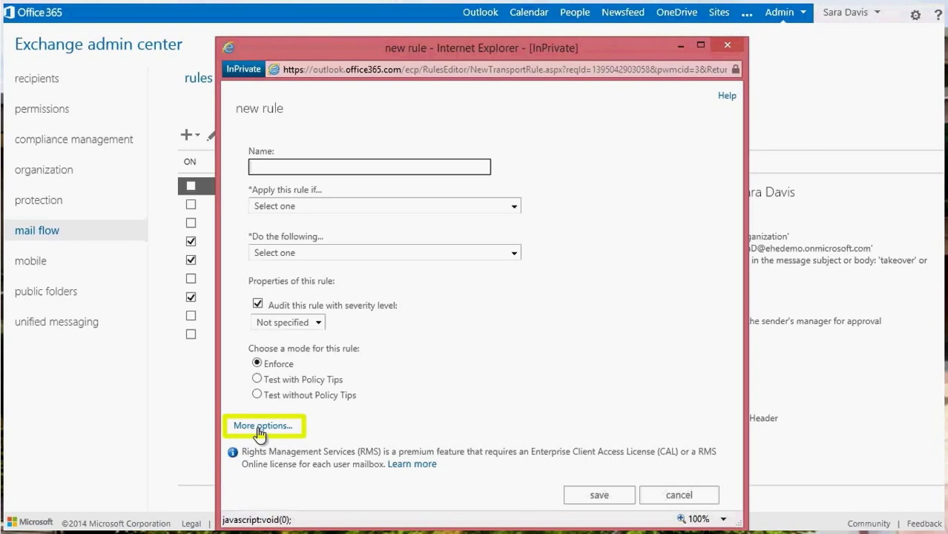
click(259, 428)
click(311, 170)
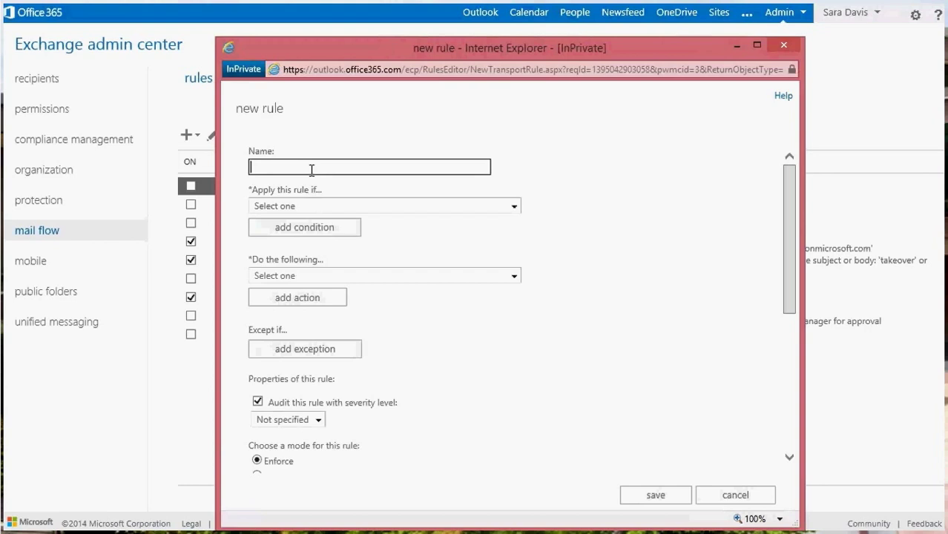
- Enter 'Block executable files' as the new rule's name
text(Block exec)
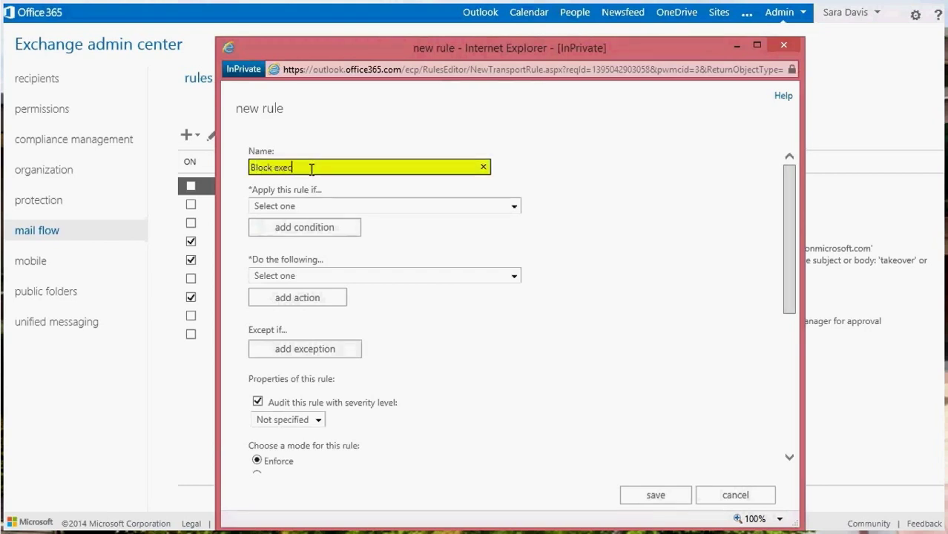
text(utable files)
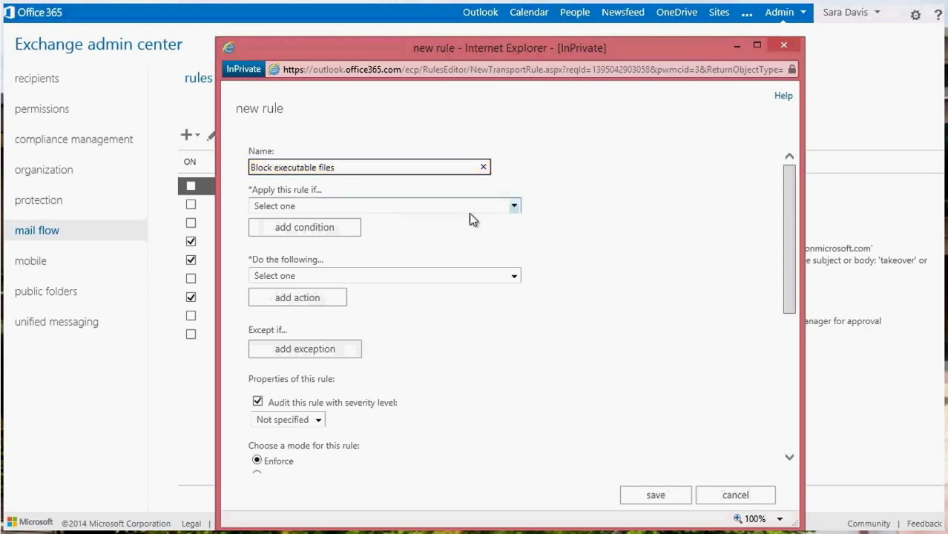
click(514, 207)
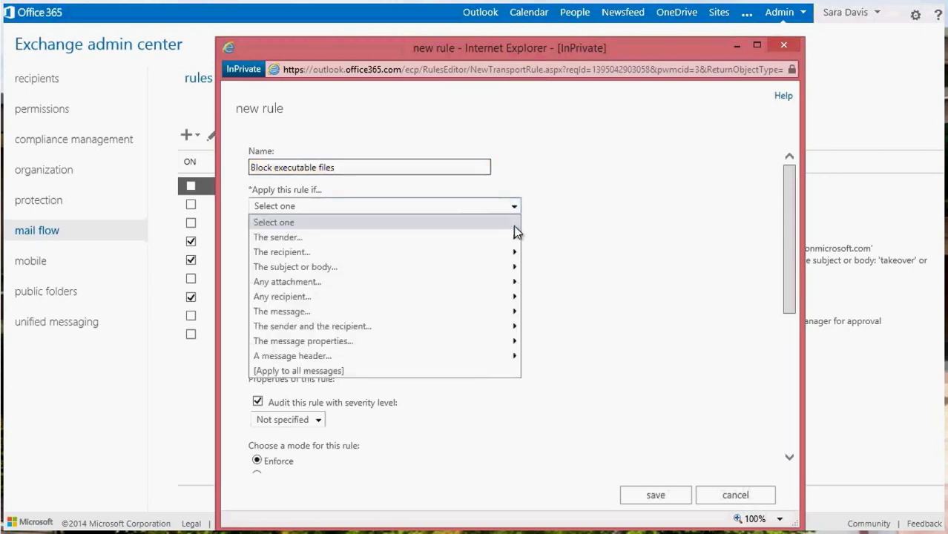
mouse_move(508, 242)
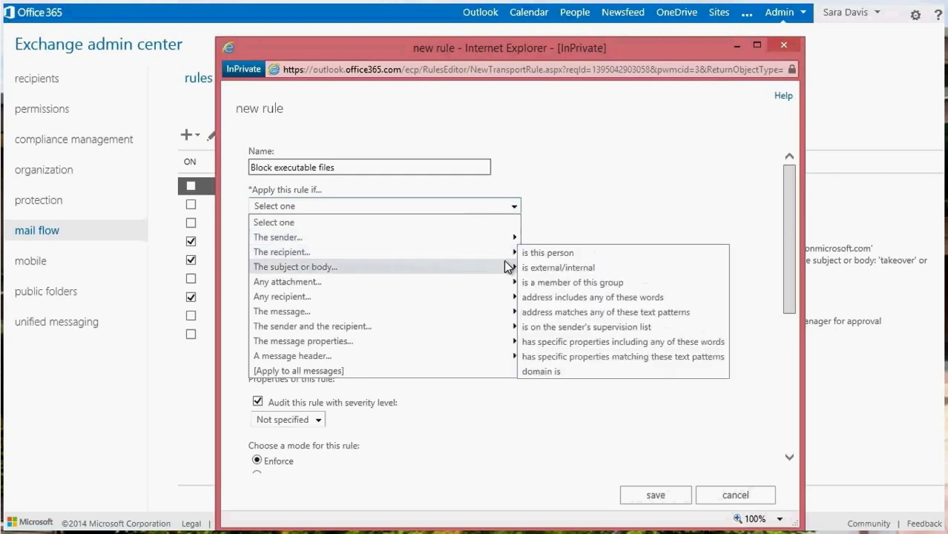
- Reject messages with executable attachments, explaining 'Message might contain a harmful program.'
mouse_move(508, 286)
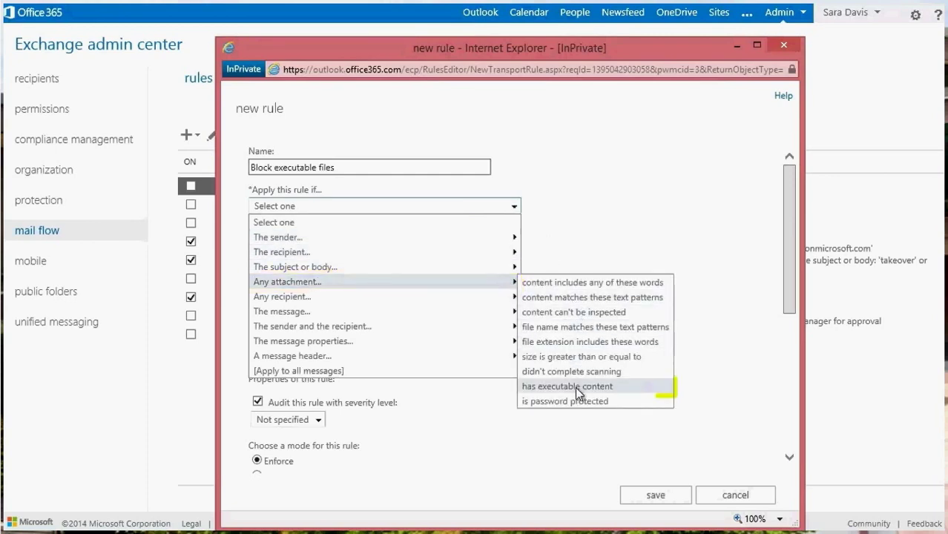
click(575, 386)
click(512, 276)
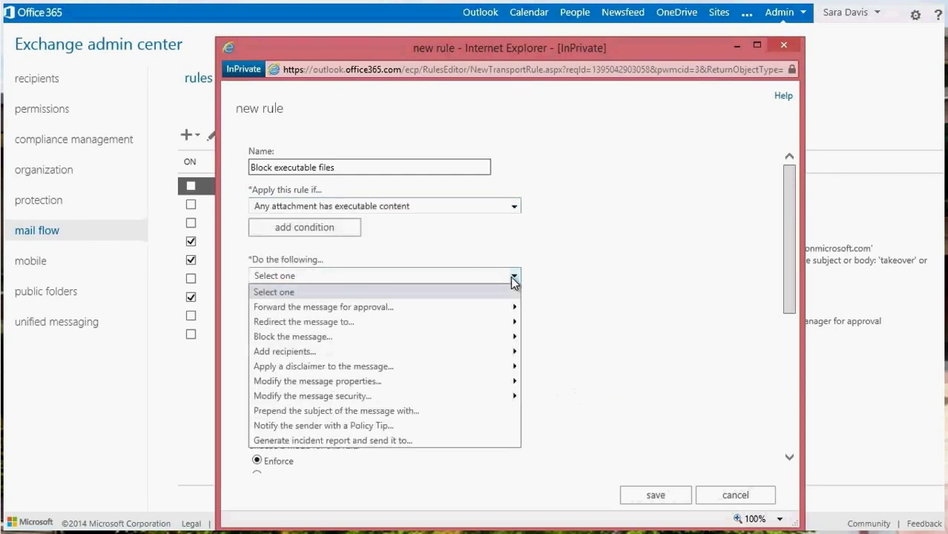
mouse_move(503, 337)
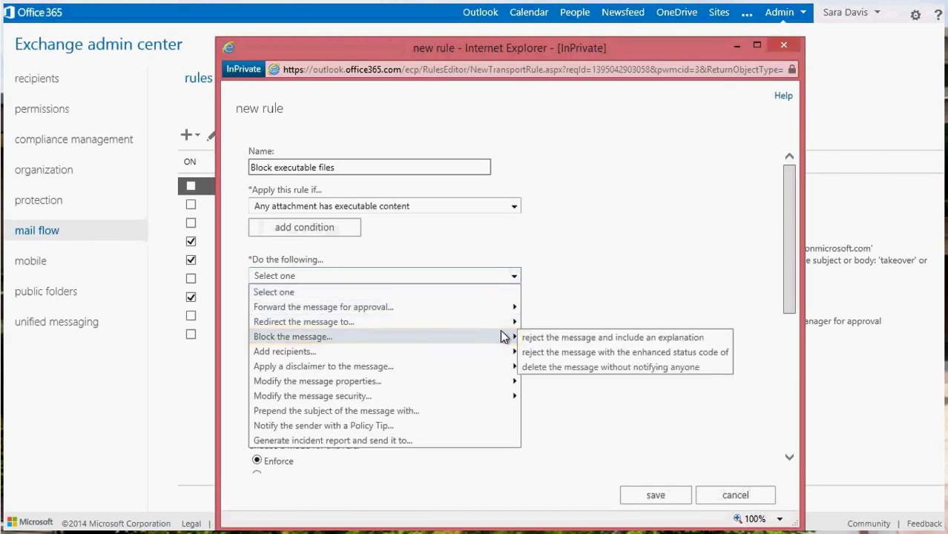
click(554, 338)
text(Me)
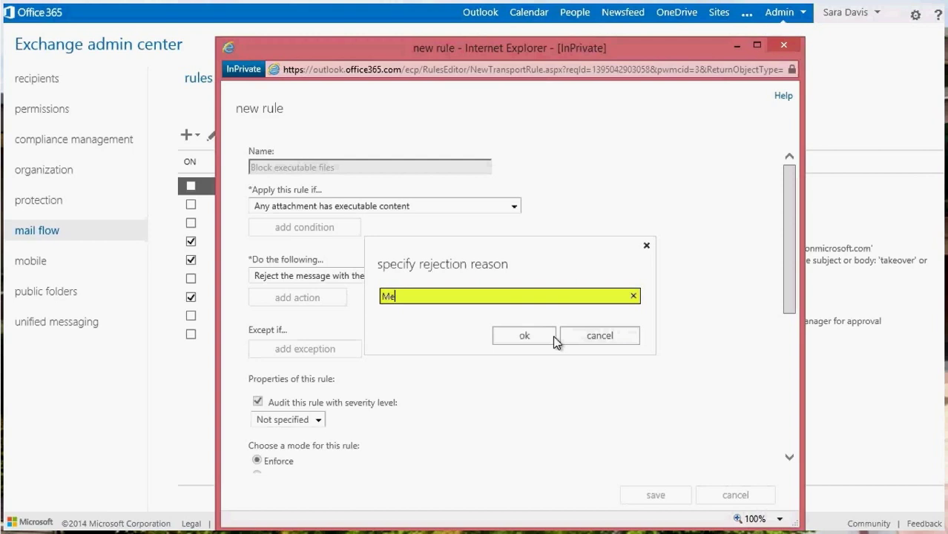
text(ssage might contain a h)
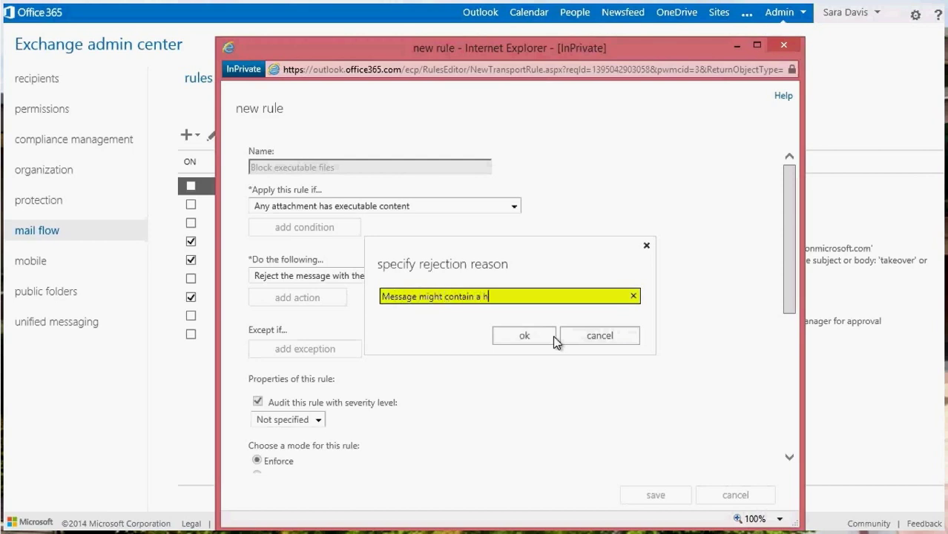
text(armful program.)
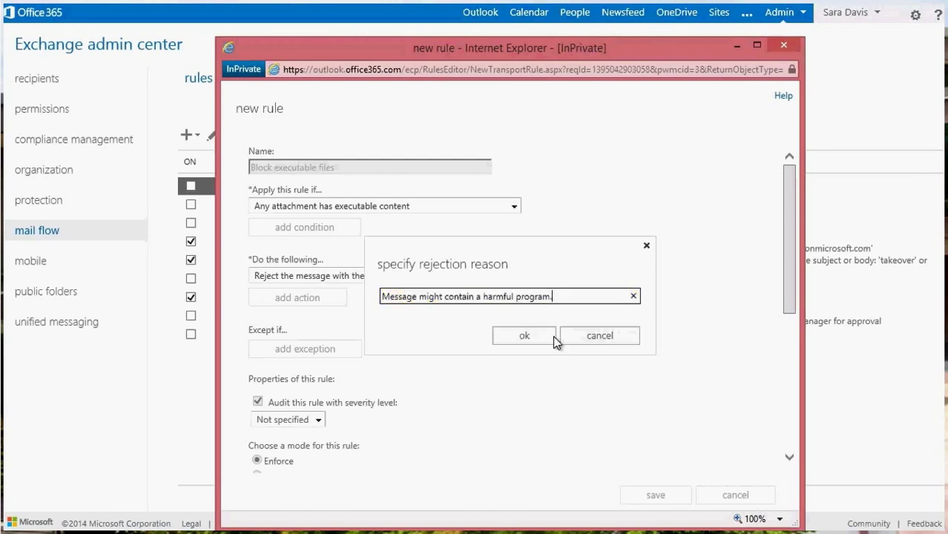
key(Tab)
click(552, 343)
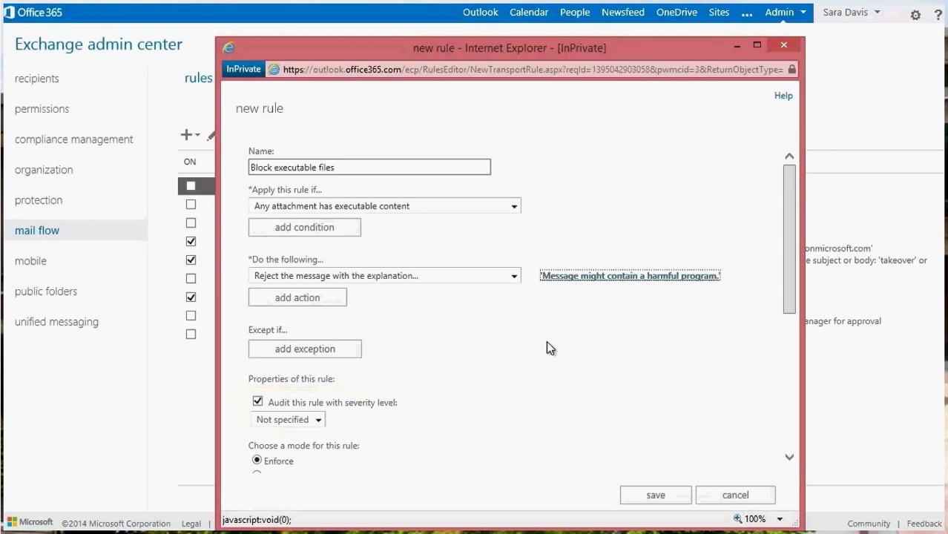
- Save the 'Block executable files' rule, enabled at priority 9
click(644, 495)
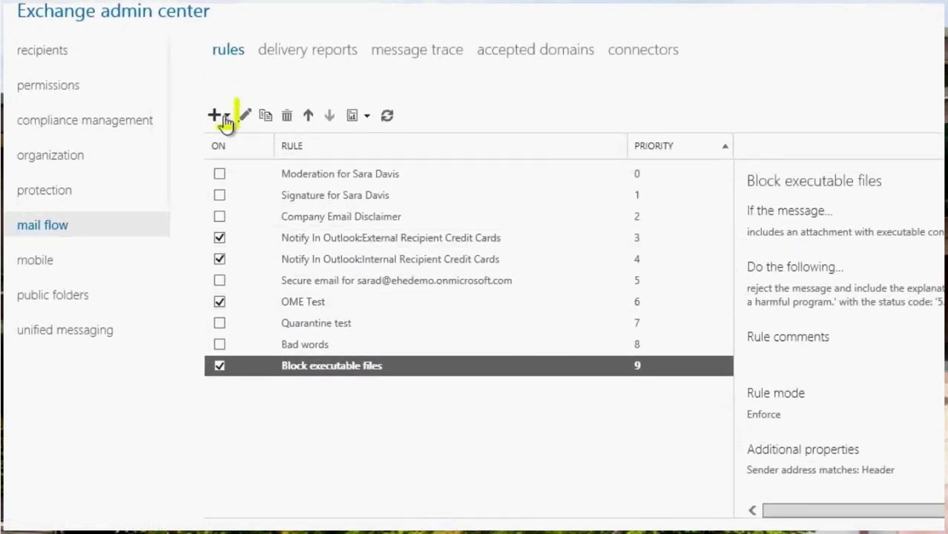
- Start another blank rule with full options and name it 'contoso EMEA'
click(226, 117)
click(226, 144)
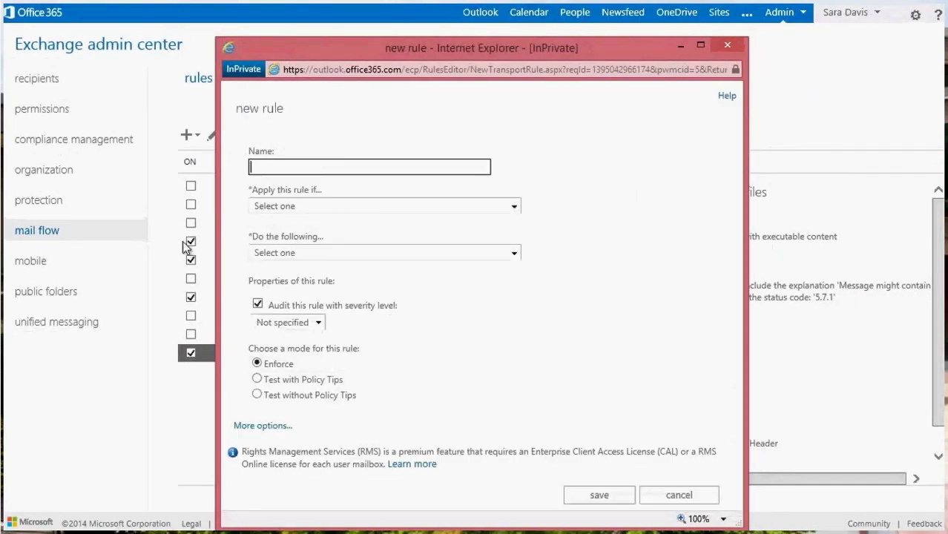
click(260, 428)
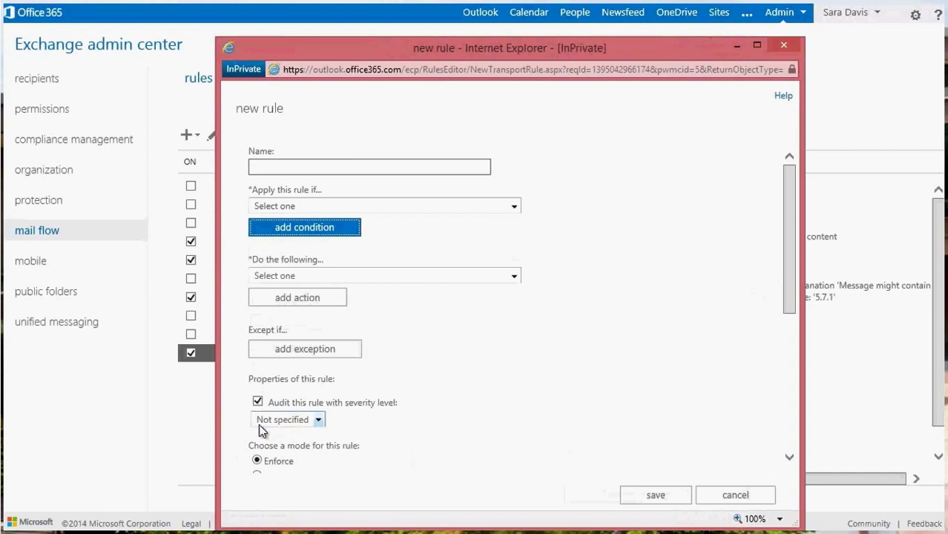
click(275, 165)
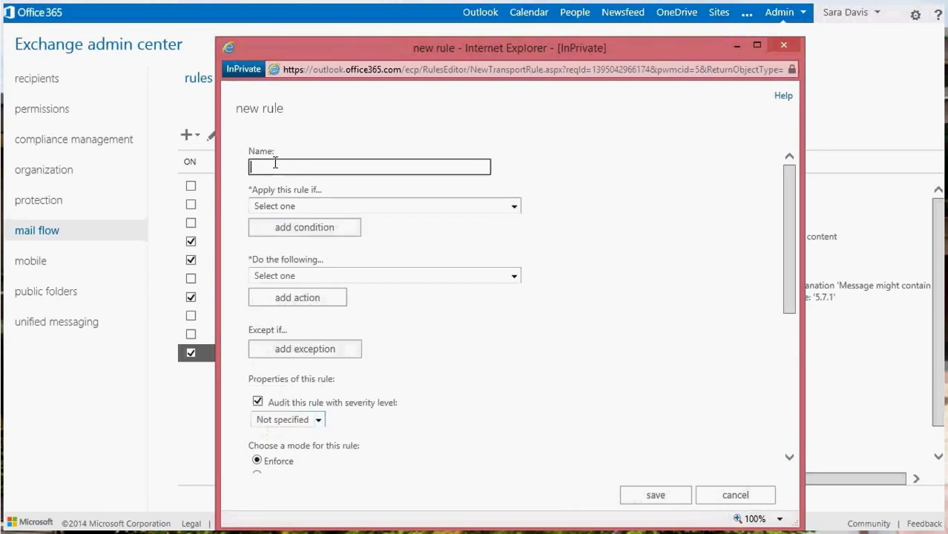
text(contoso EMEA)
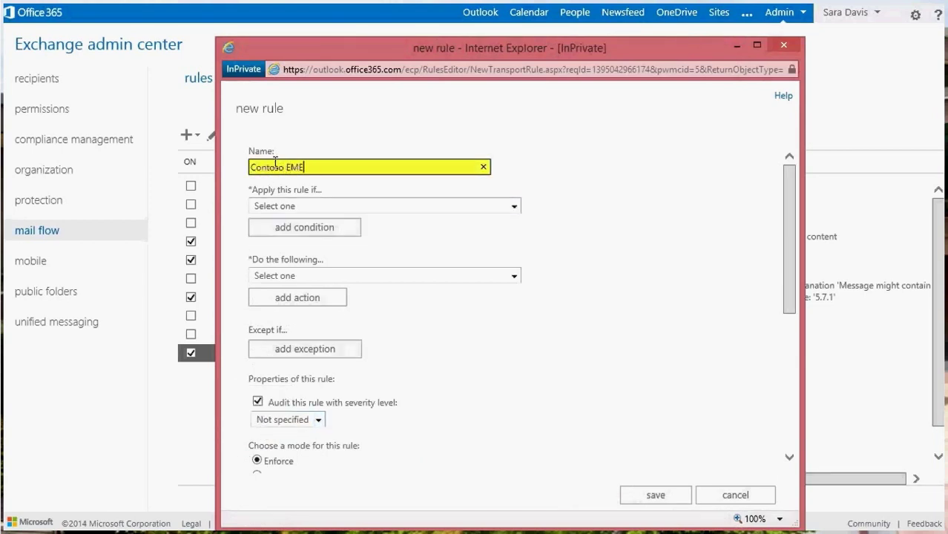
click(520, 208)
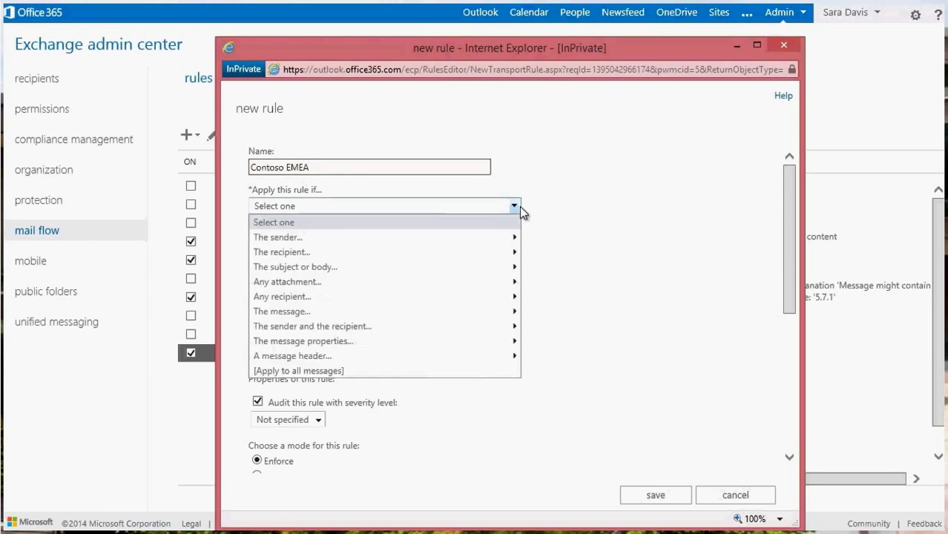
mouse_move(511, 239)
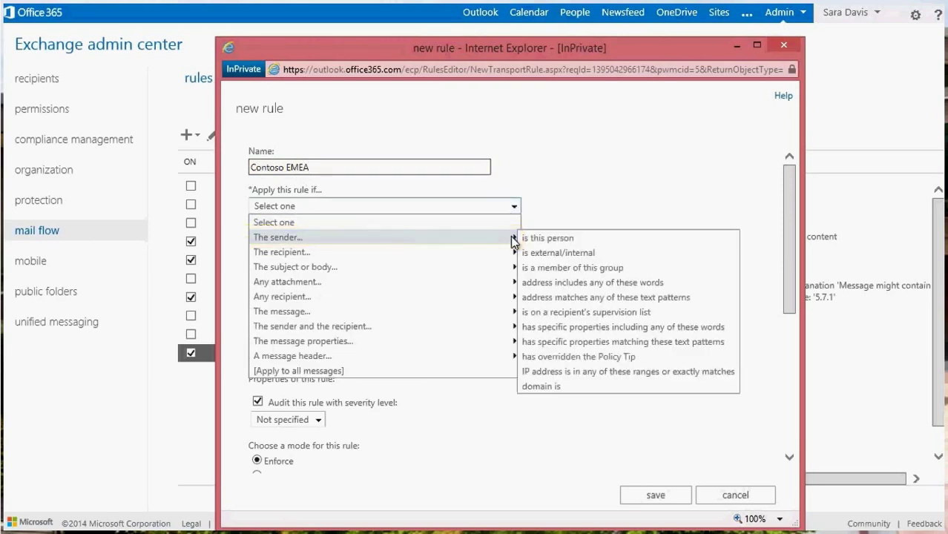
click(548, 386)
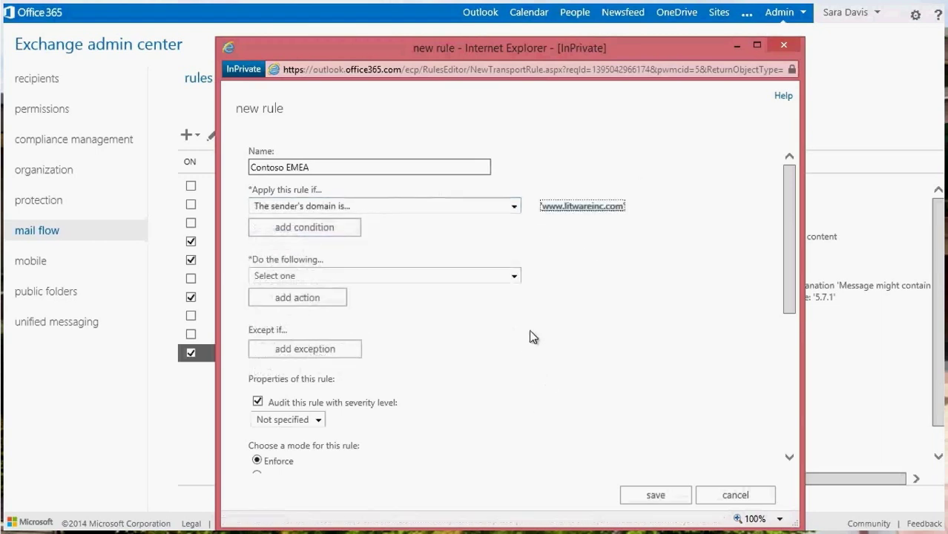
- Redirect matching messages to the Contoso_EMEA outbound connector and save the rule at priority 10
click(514, 276)
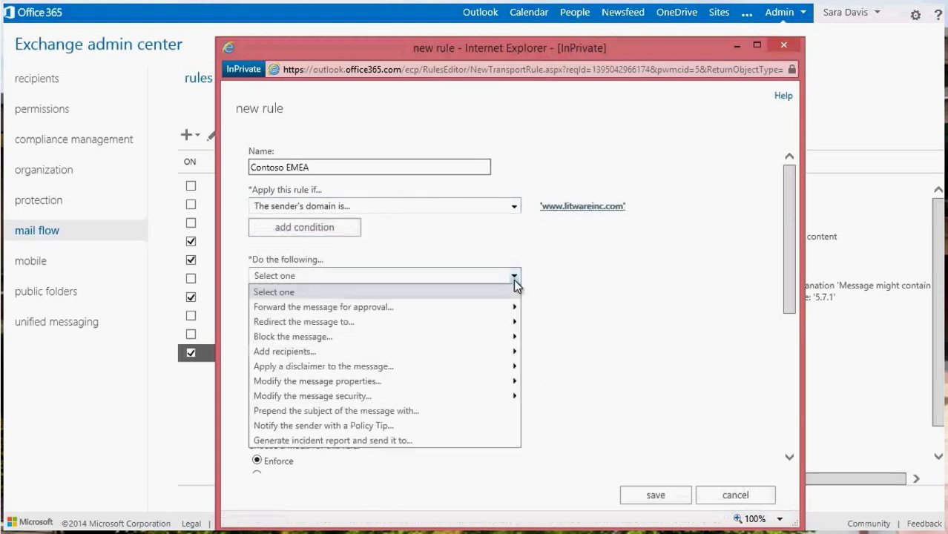
mouse_move(514, 322)
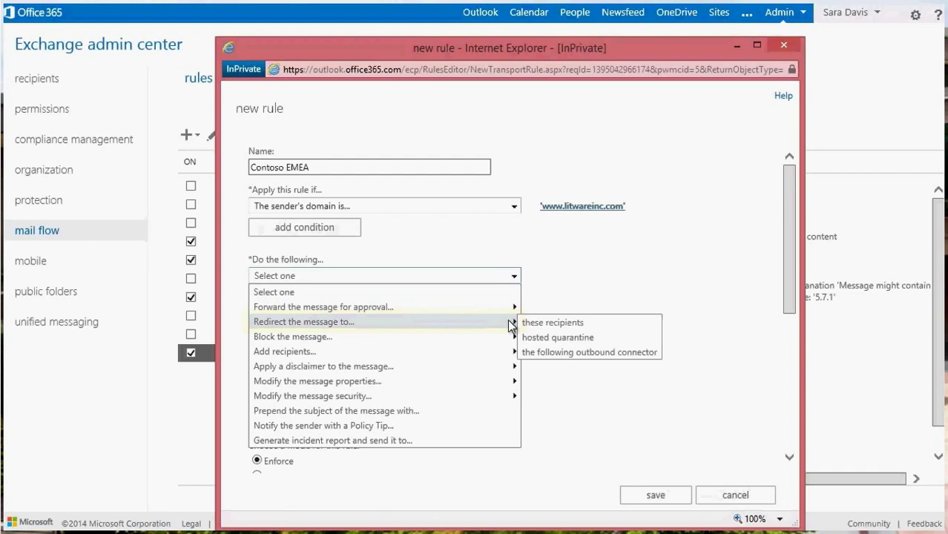
click(545, 354)
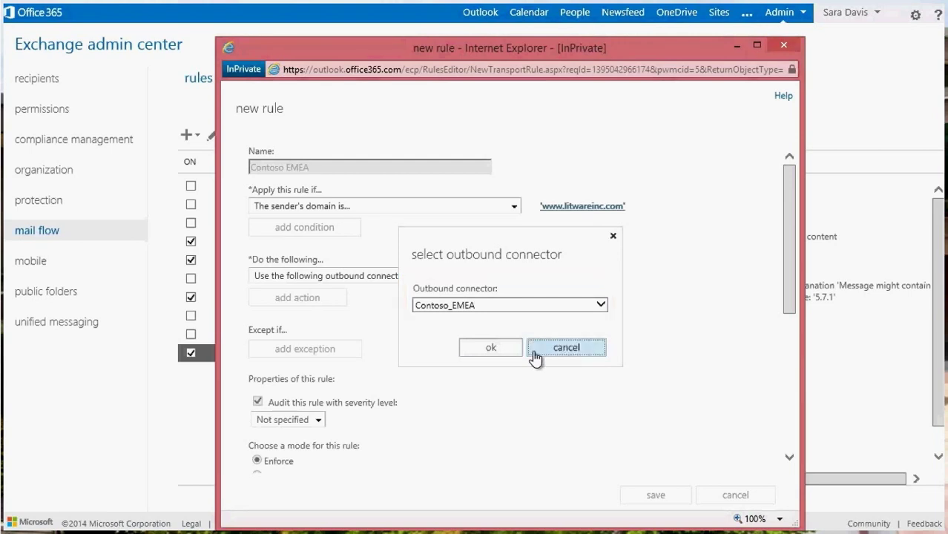
click(509, 348)
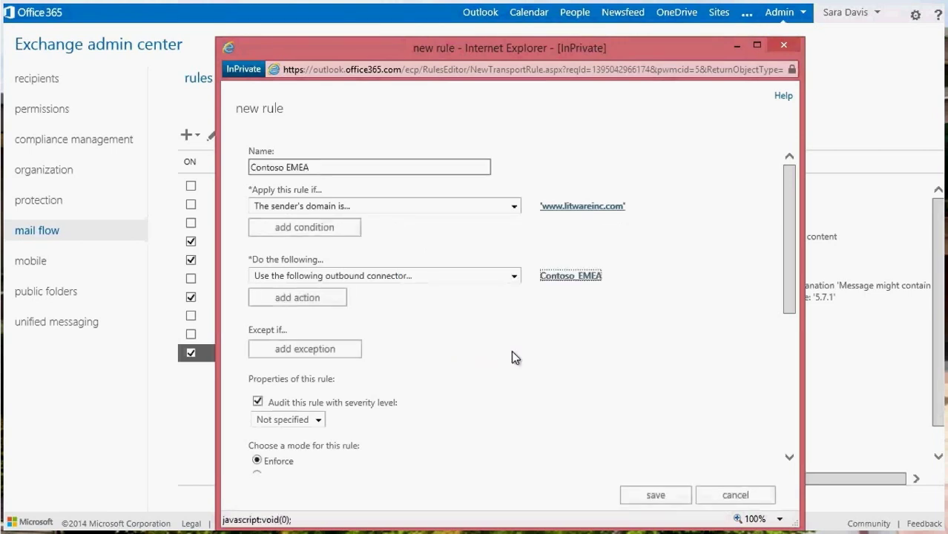
click(650, 496)
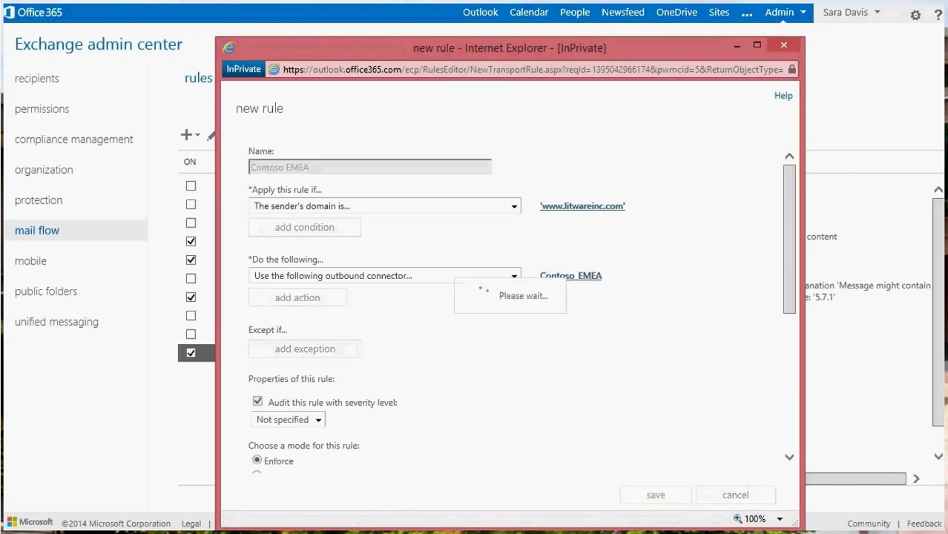